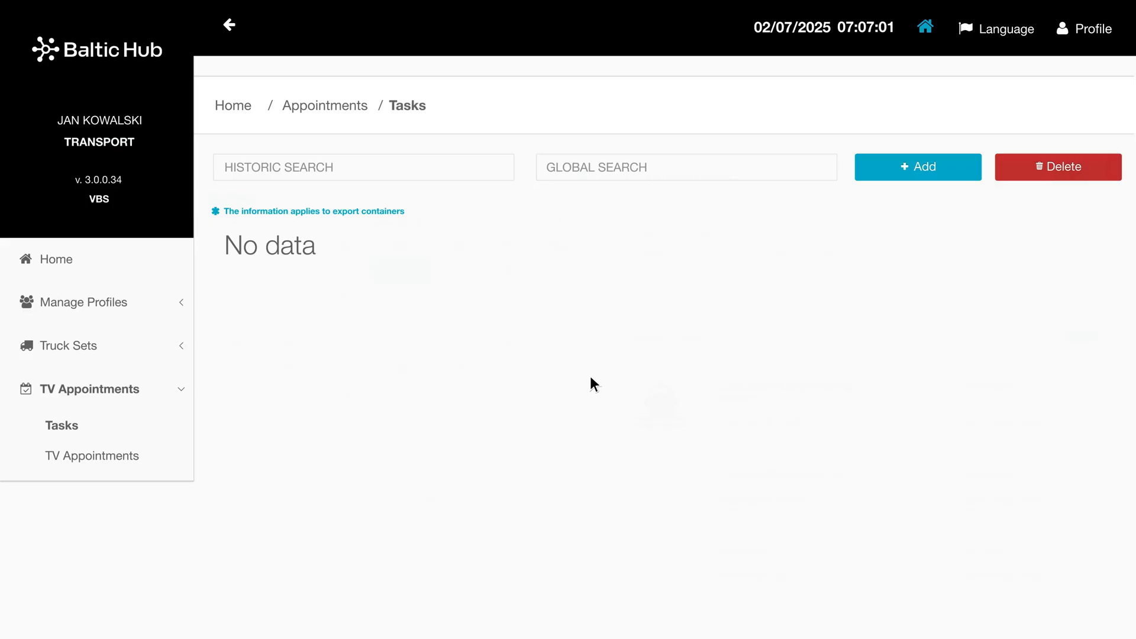
Create a Drop Off Empty task by container number for container BHCT1234567 and confirm adding it
{"action": "left_click", "coordinate": [946, 170]}
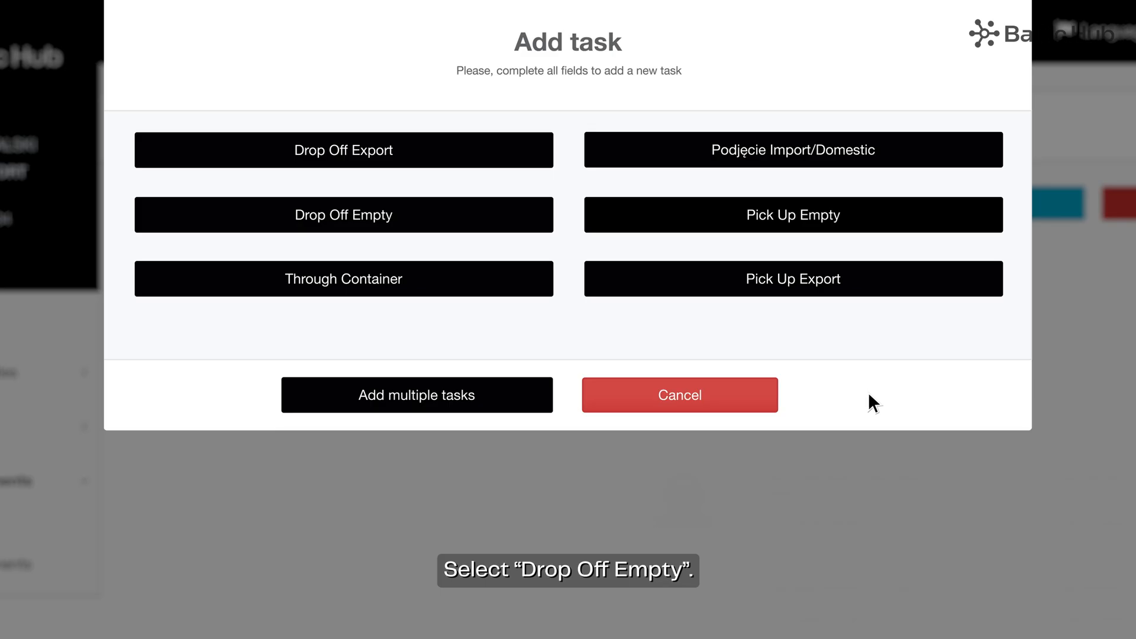
{"action": "left_click", "coordinate": [427, 216]}
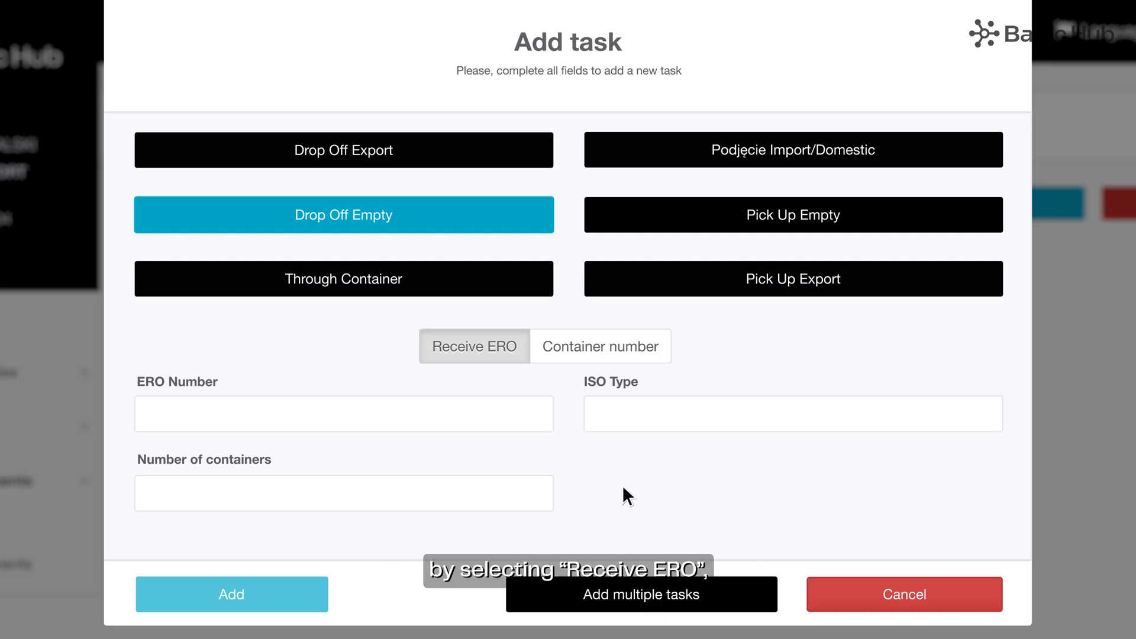
{"action": "left_click", "coordinate": [651, 345]}
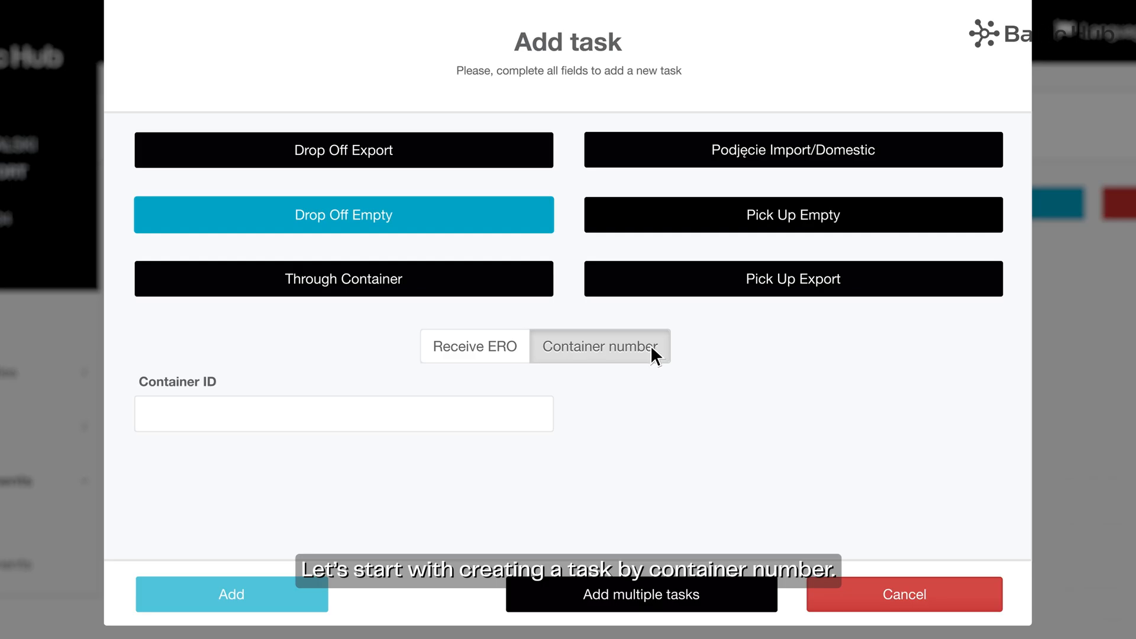
{"action": "left_click", "coordinate": [196, 421]}
{"action": "type", "text": "BHCT1234567"}
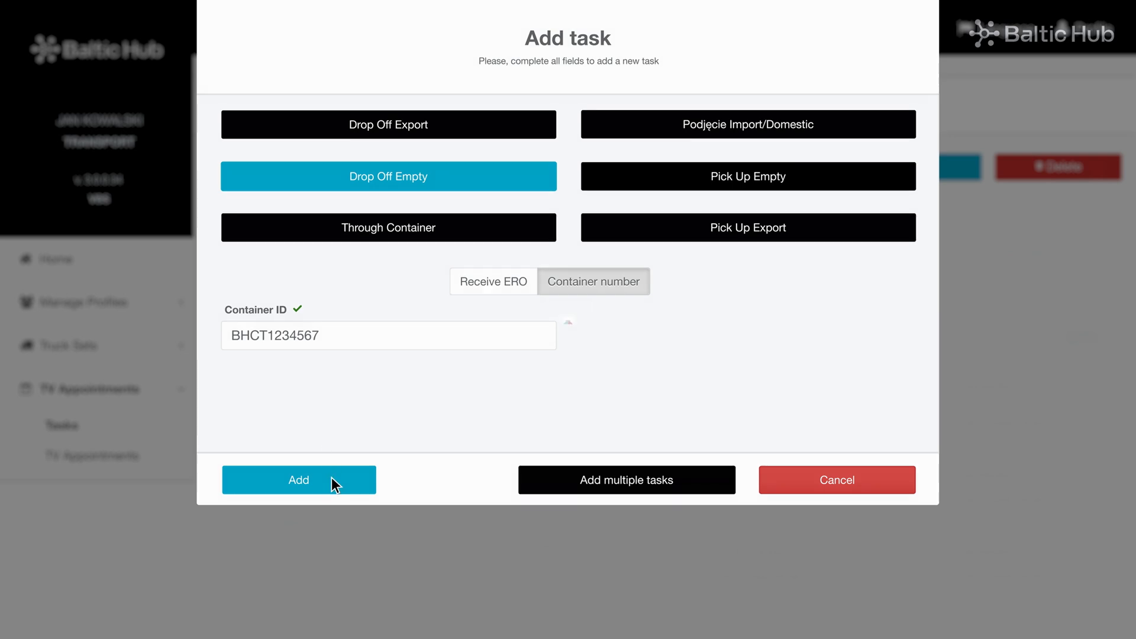
{"action": "left_click", "coordinate": [331, 478]}
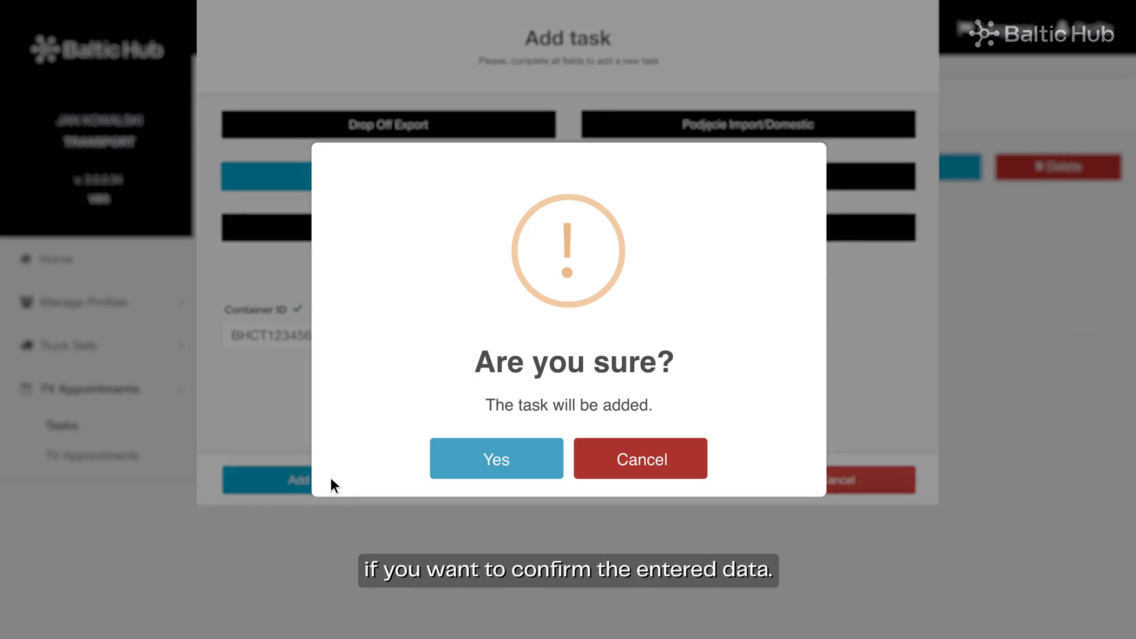
{"action": "left_click", "coordinate": [529, 455]}
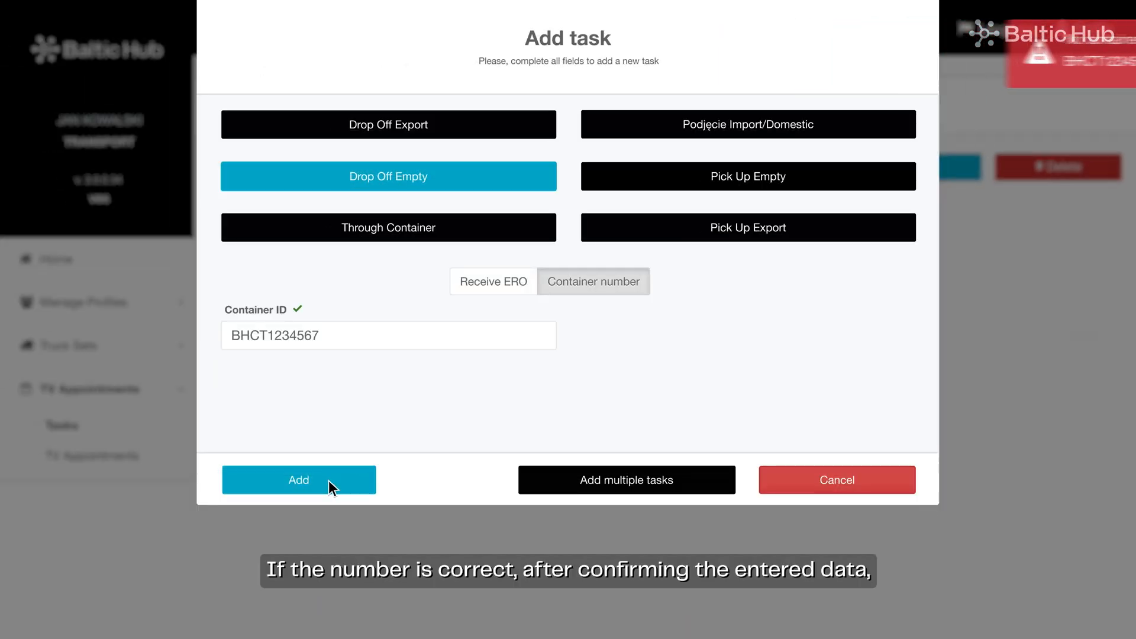
{"action": "left_click", "coordinate": [328, 480]}
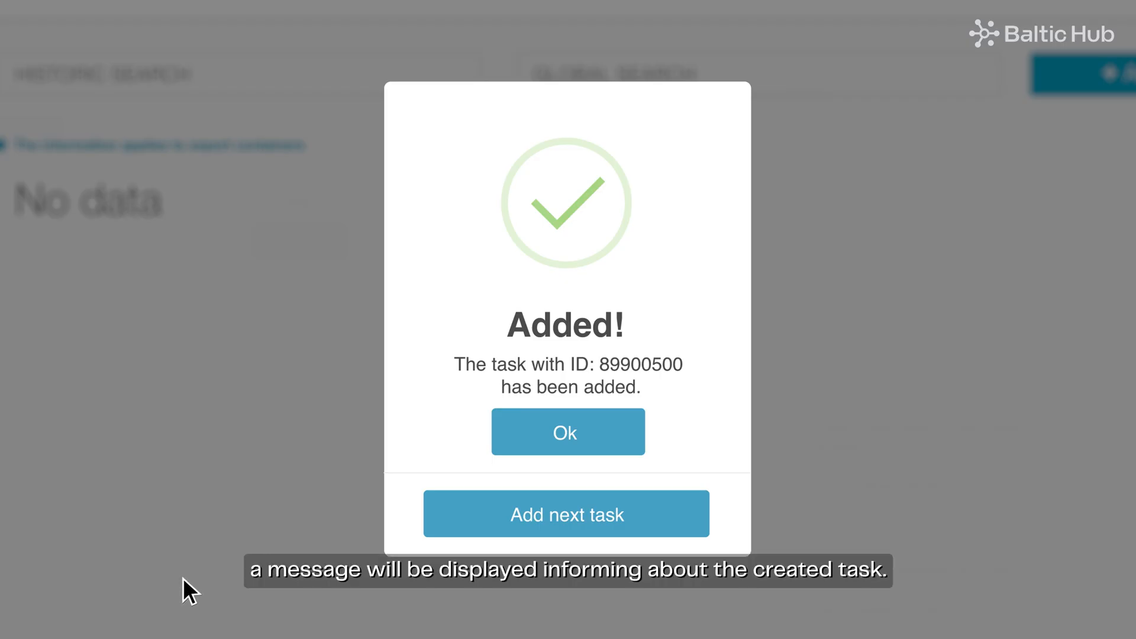
{"action": "left_click", "coordinate": [603, 434]}
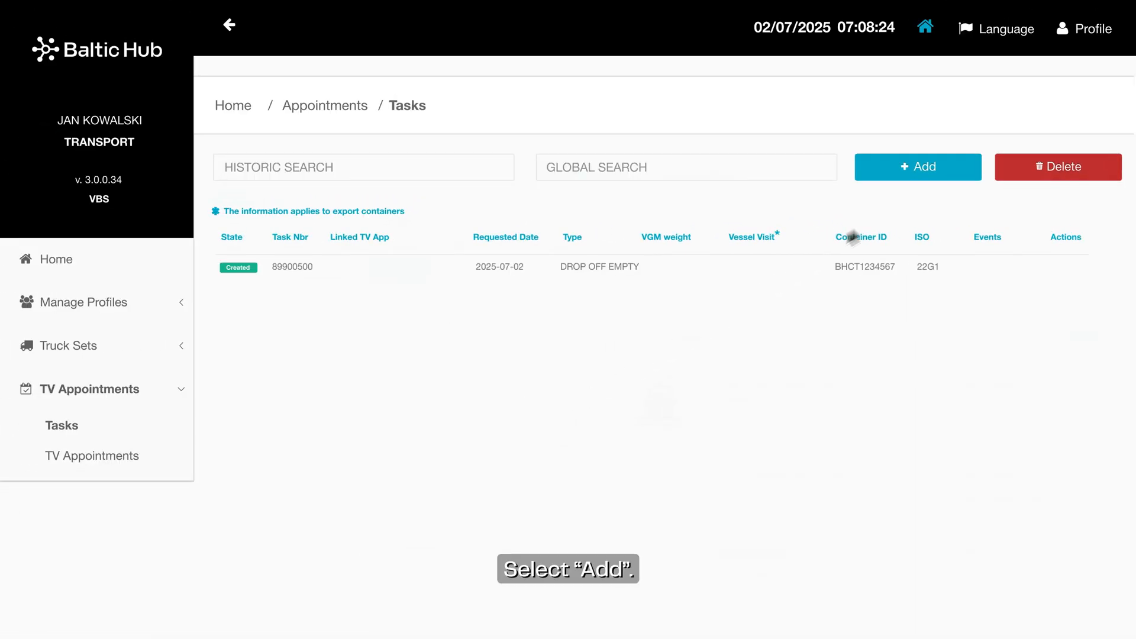
Add Drop Off Empty tasks by Receive ERO, entering the ERO number, ISO type 22G1 and 2 containers, and confirm
{"action": "left_click", "coordinate": [948, 168]}
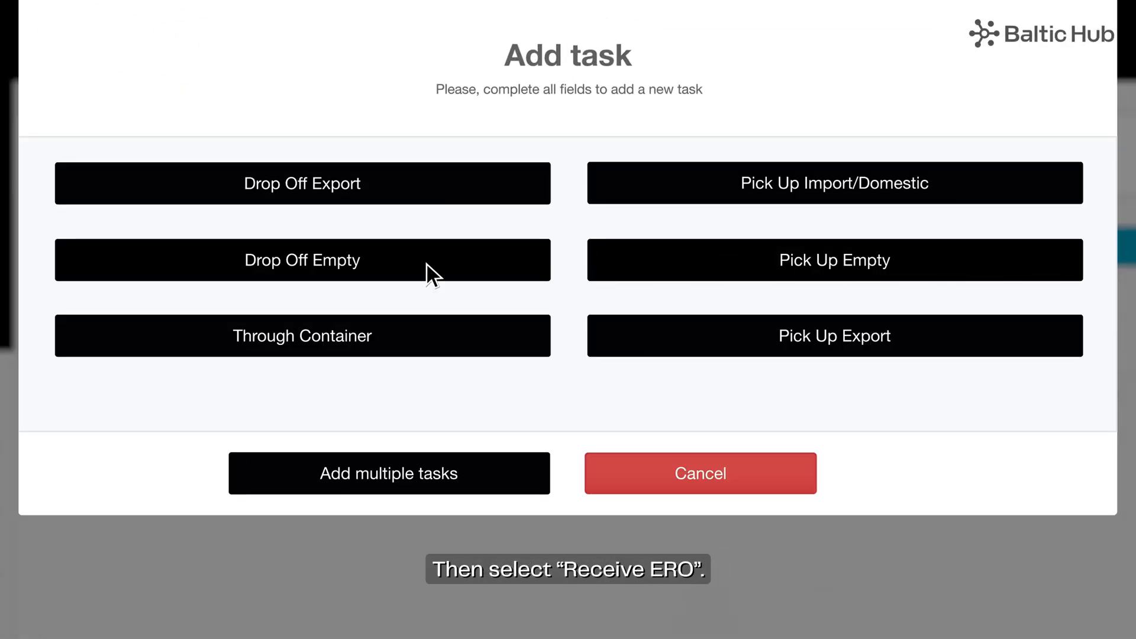
{"action": "left_click", "coordinate": [449, 218]}
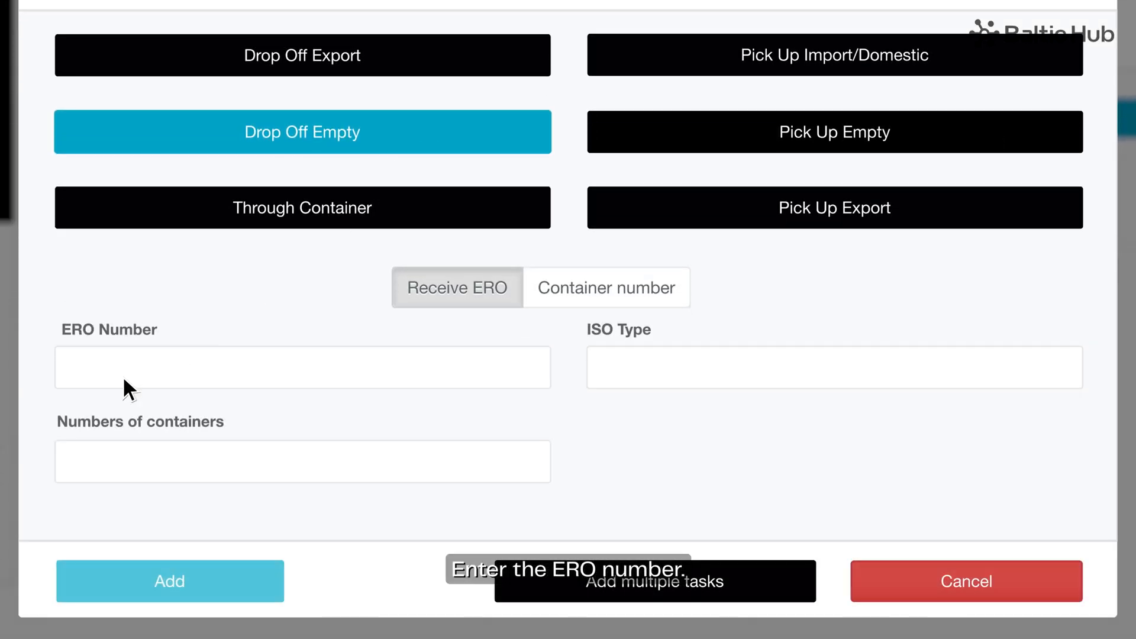
{"action": "left_click", "coordinate": [124, 379]}
{"action": "type", "text": "ERONUMBER1"}
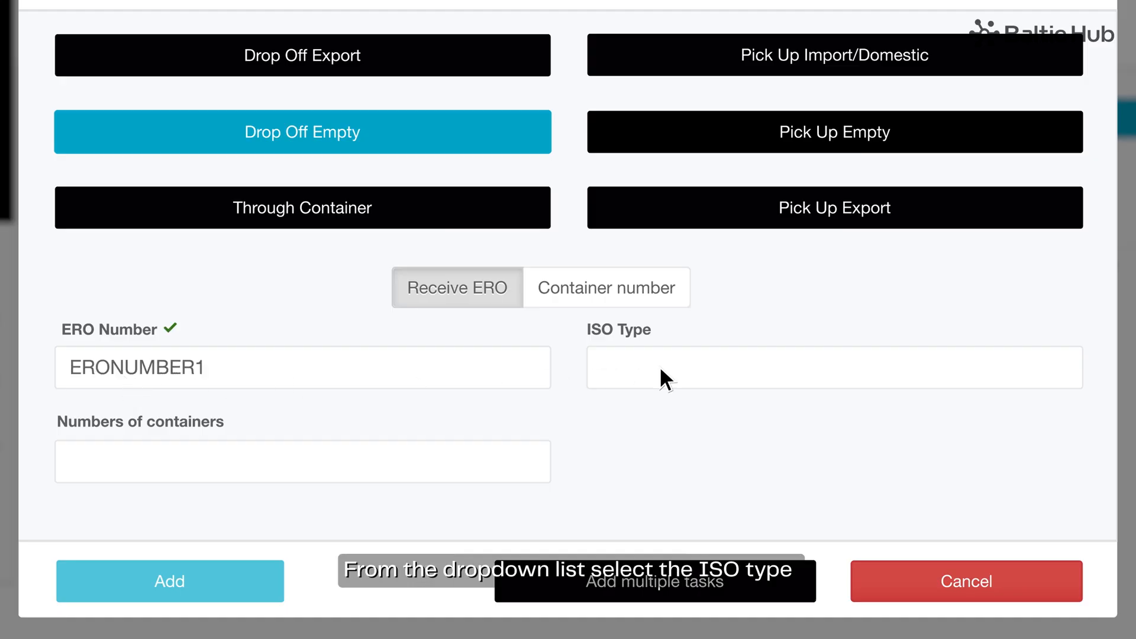
{"action": "left_click", "coordinate": [659, 366]}
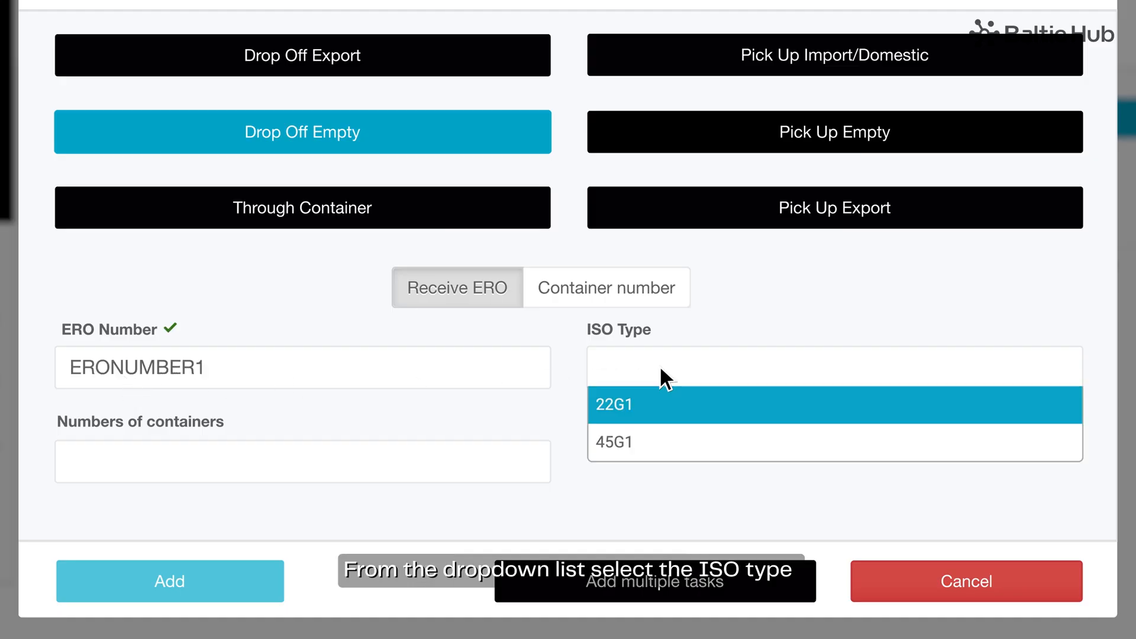
{"action": "left_click", "coordinate": [649, 405]}
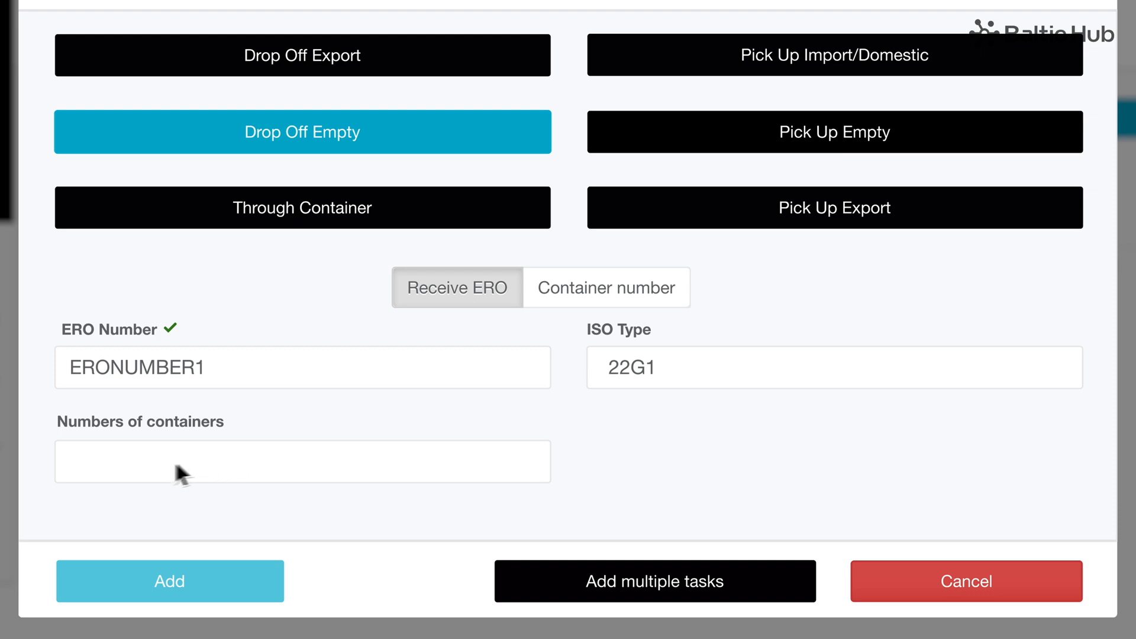
{"action": "left_click", "coordinate": [107, 470]}
{"action": "type", "text": "2"}
{"action": "left_click", "coordinate": [214, 585]}
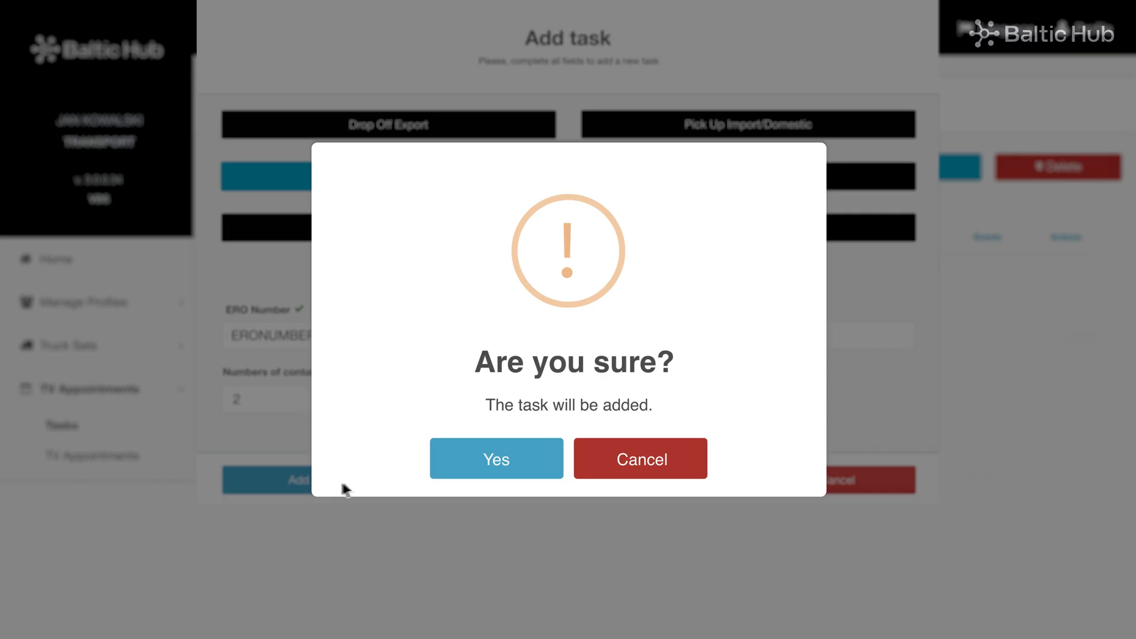
{"action": "left_click", "coordinate": [539, 462]}
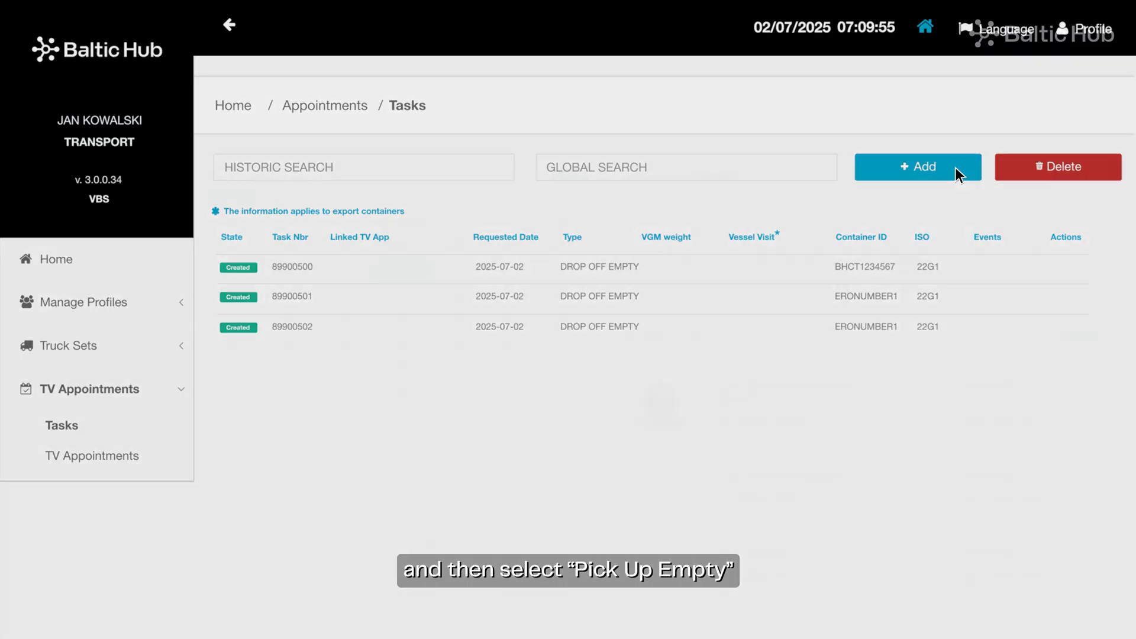
Add Pick Up Empty tasks with the EDO/booking number, ISO type 22G1 and 4 containers, confirming the submission
{"action": "left_click", "coordinate": [955, 167]}
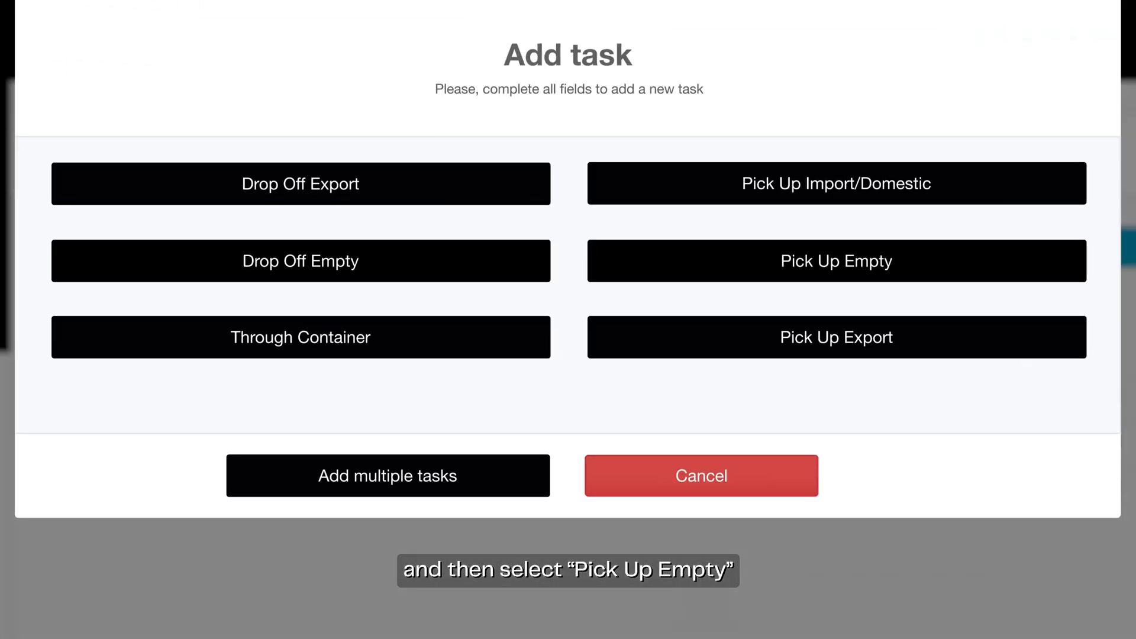
{"action": "left_click", "coordinate": [922, 268]}
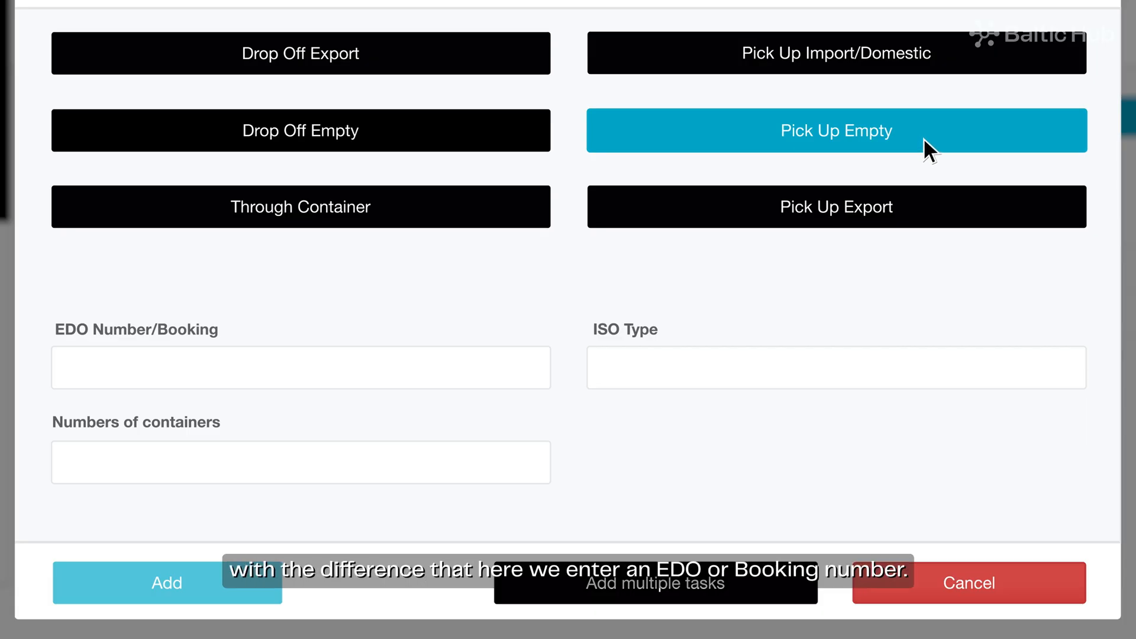
{"action": "left_click", "coordinate": [296, 375]}
{"action": "type", "text": "EDONUMBER1"}
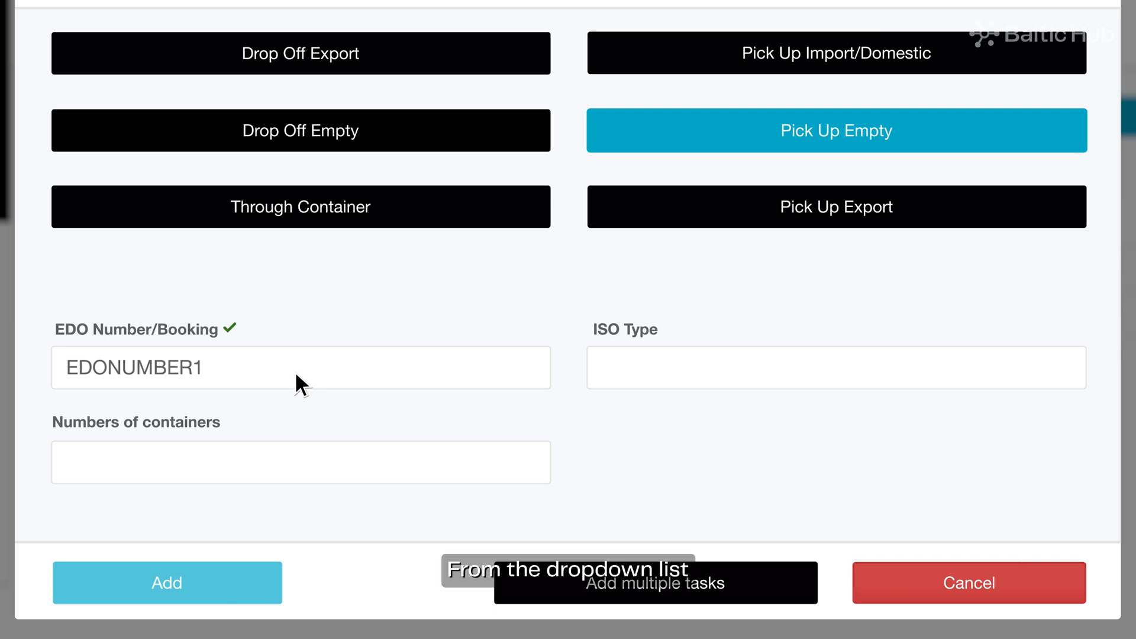
{"action": "left_click", "coordinate": [686, 370]}
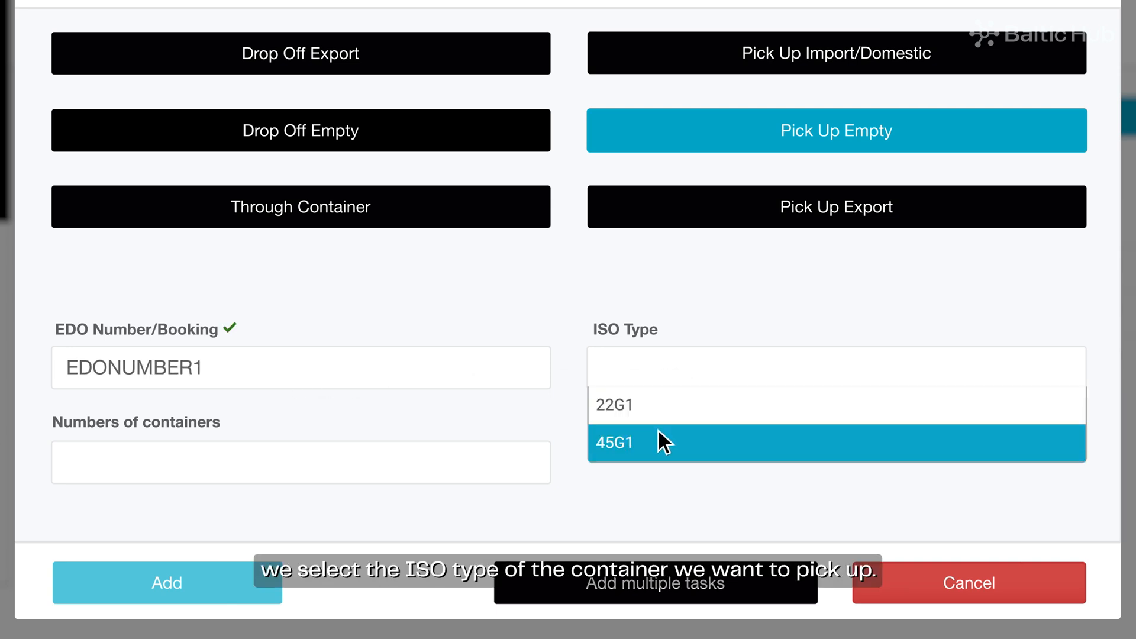
{"action": "left_click", "coordinate": [651, 408]}
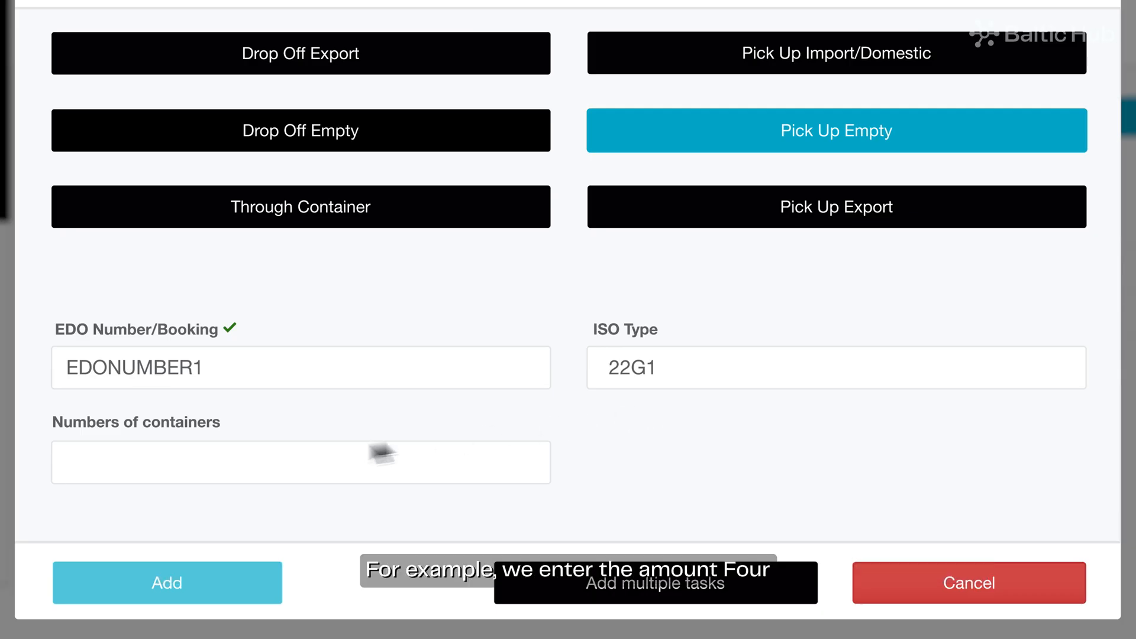
{"action": "left_click", "coordinate": [138, 471]}
{"action": "type", "text": "4"}
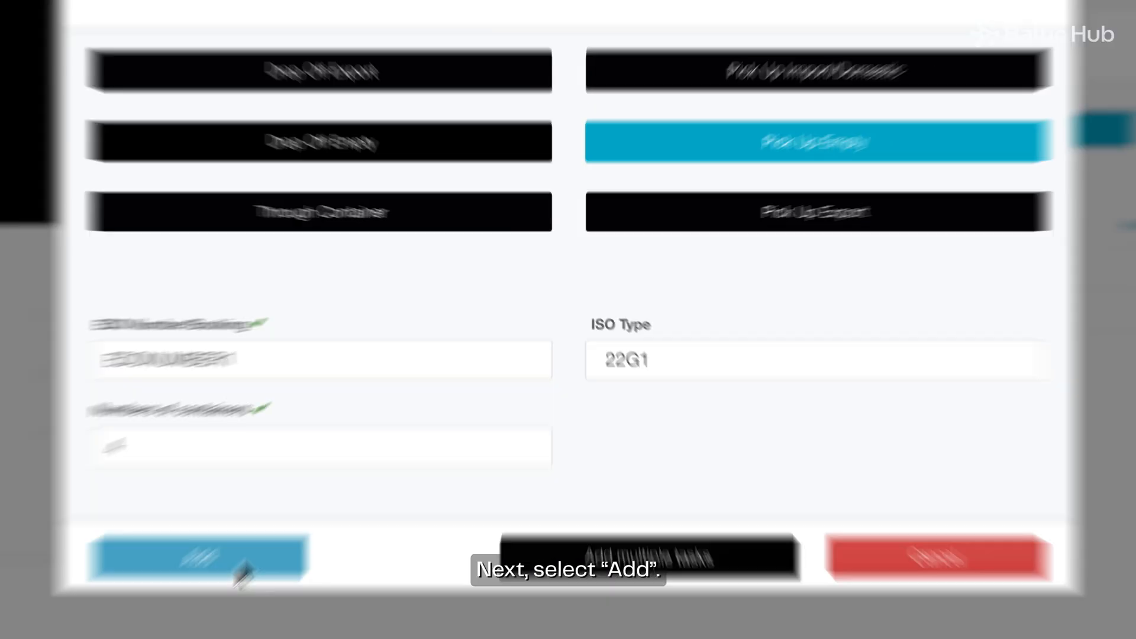
{"action": "left_click", "coordinate": [209, 589]}
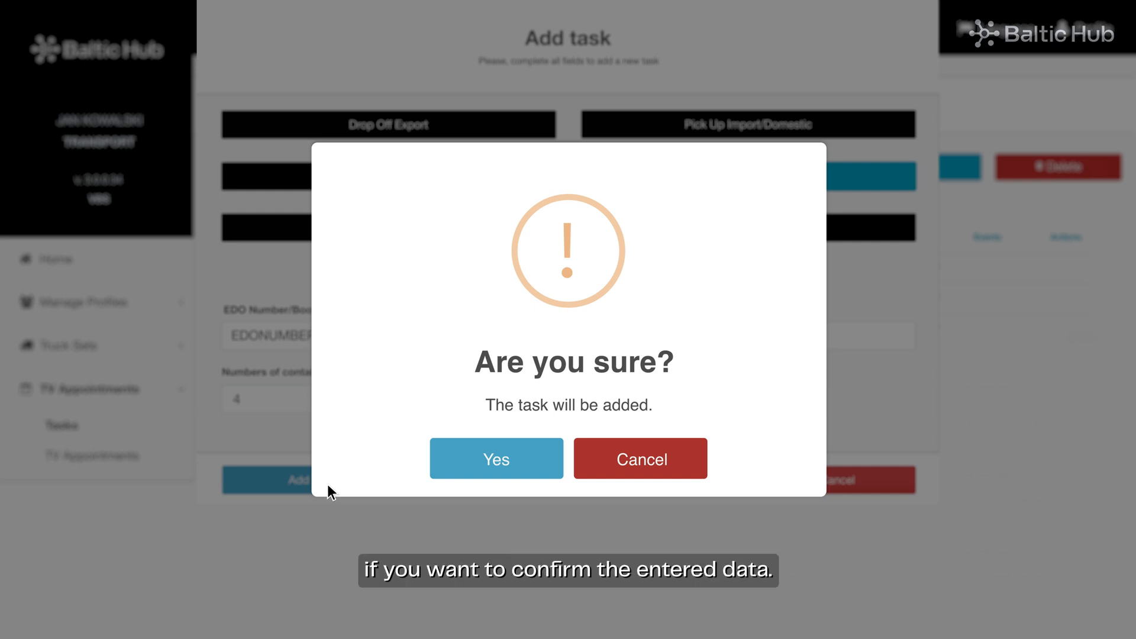
{"action": "left_click", "coordinate": [530, 456]}
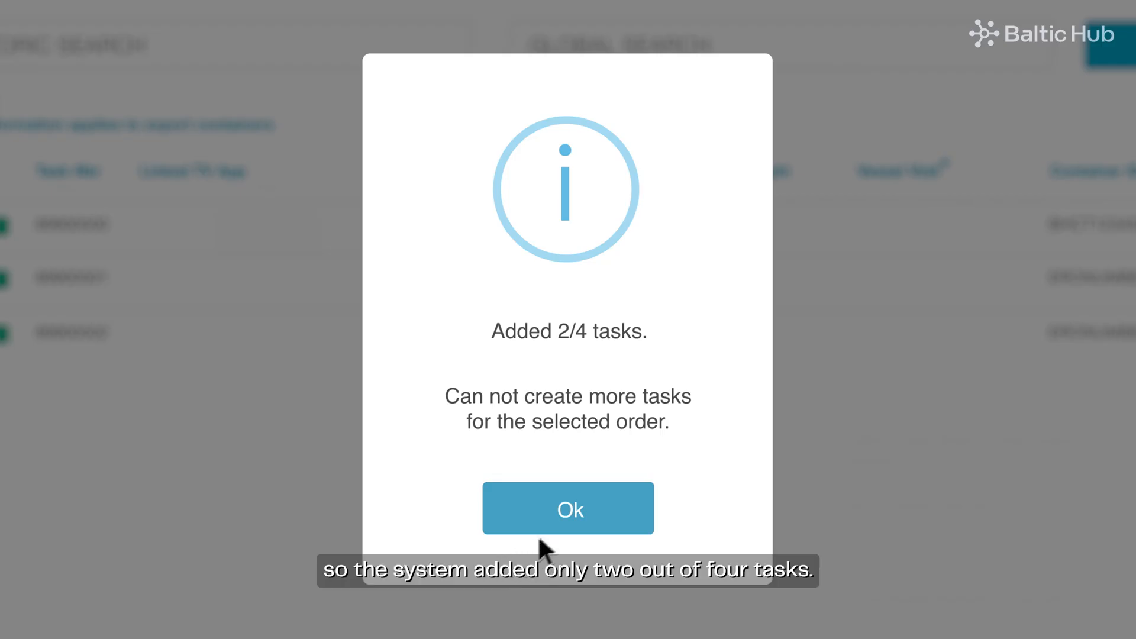
{"action": "left_click", "coordinate": [599, 502]}
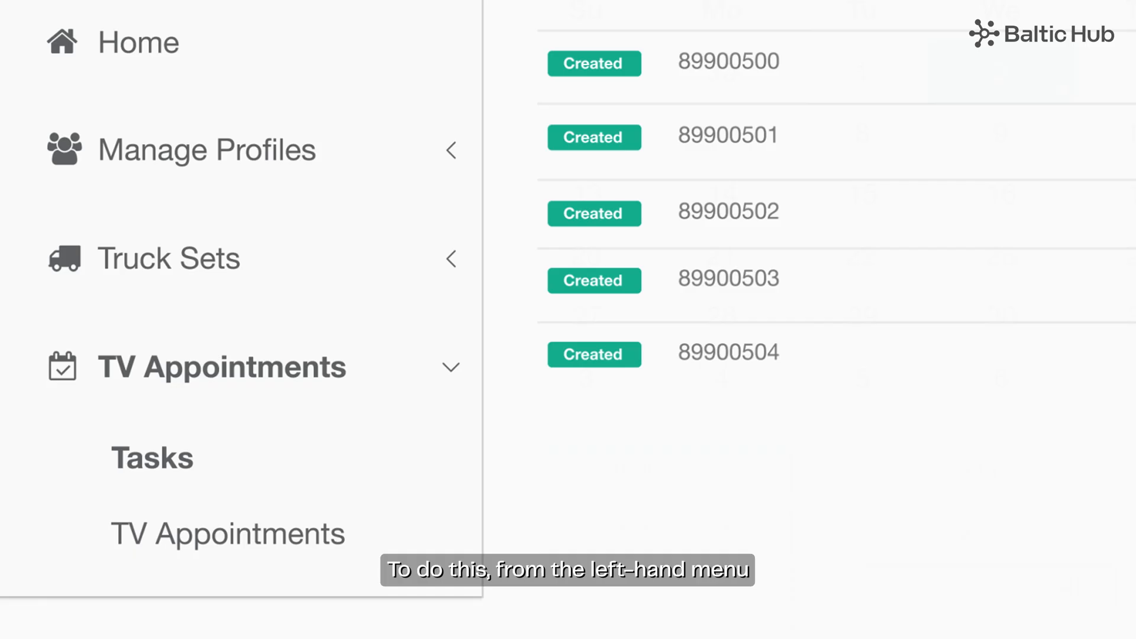
Start a new truck visit appointment in TV Appointments and choose manual driver and vehicle entry instead of a truck set
{"action": "left_click", "coordinate": [222, 536]}
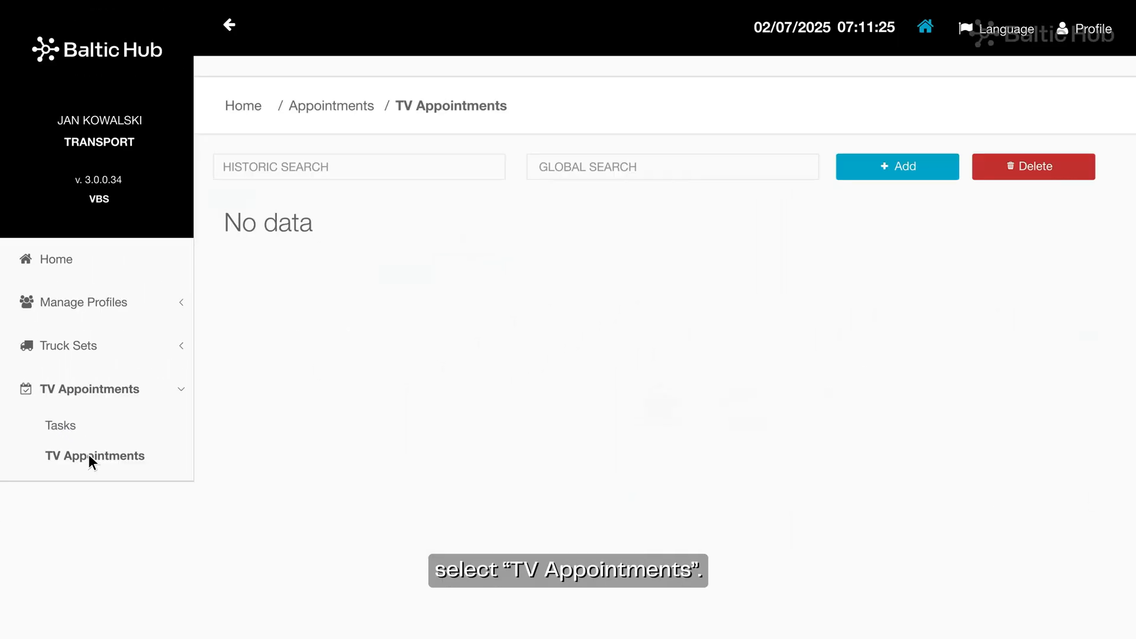
{"action": "left_click", "coordinate": [933, 170]}
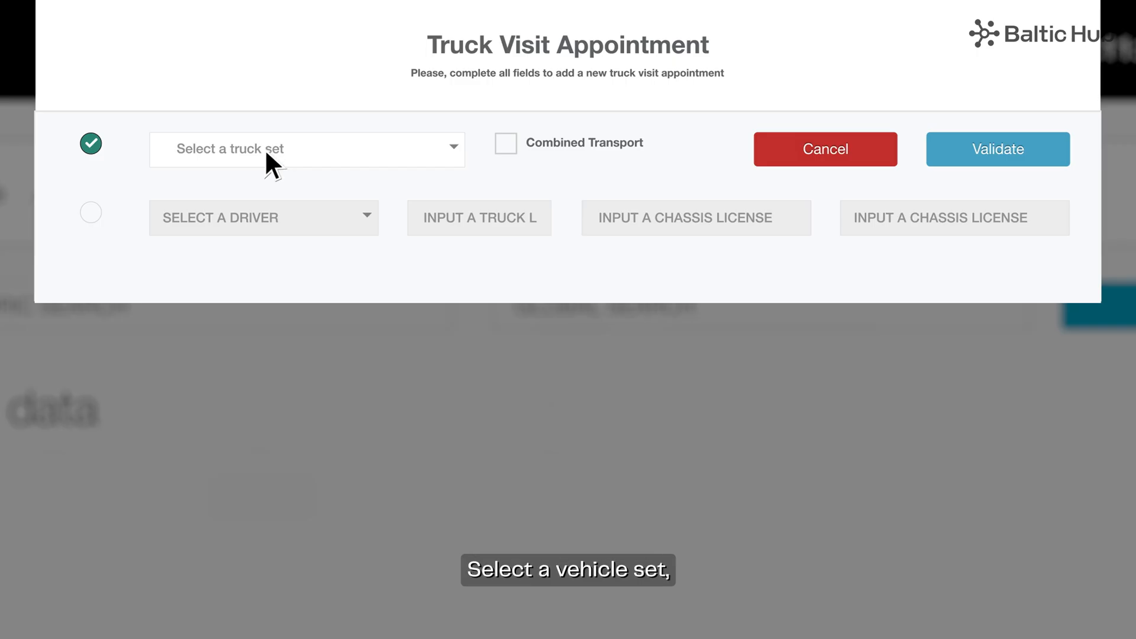
{"action": "left_click", "coordinate": [402, 17]}
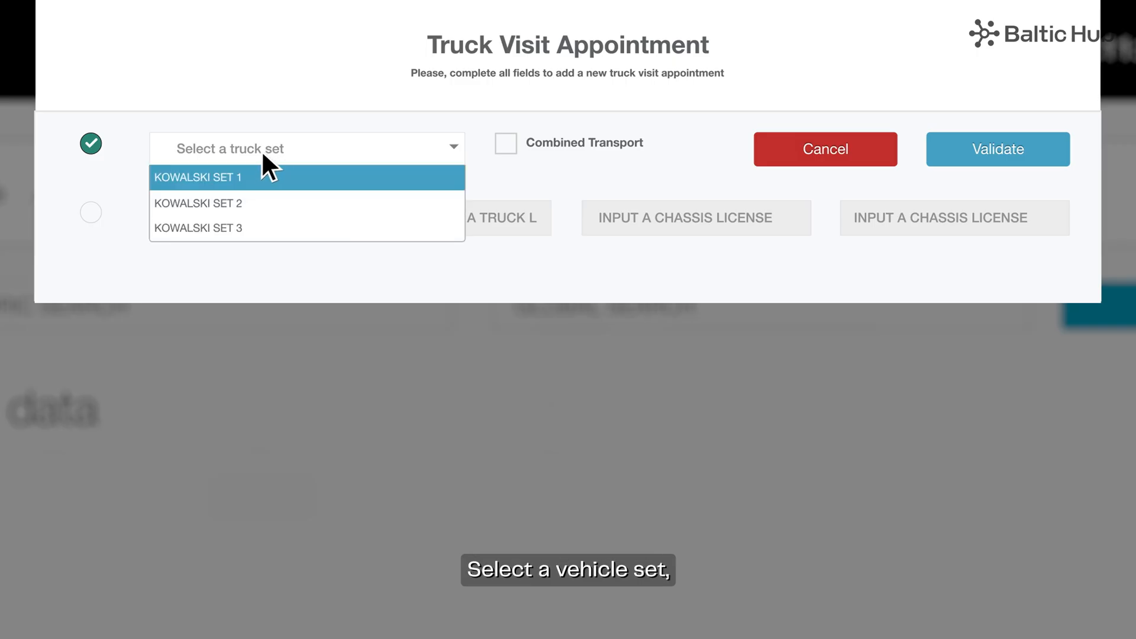
{"action": "left_click", "coordinate": [91, 210]}
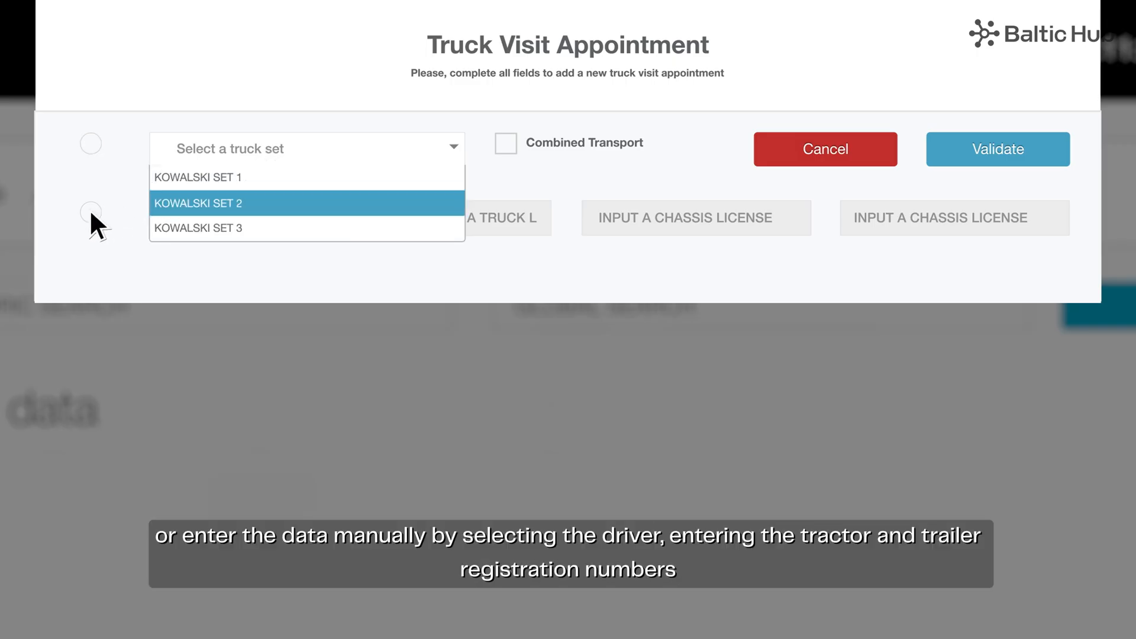
Select the driver, set the truck licence to GDBHCT1 and the first chassis licence to GDBHCT7, and validate the data
{"action": "left_click", "coordinate": [284, 225]}
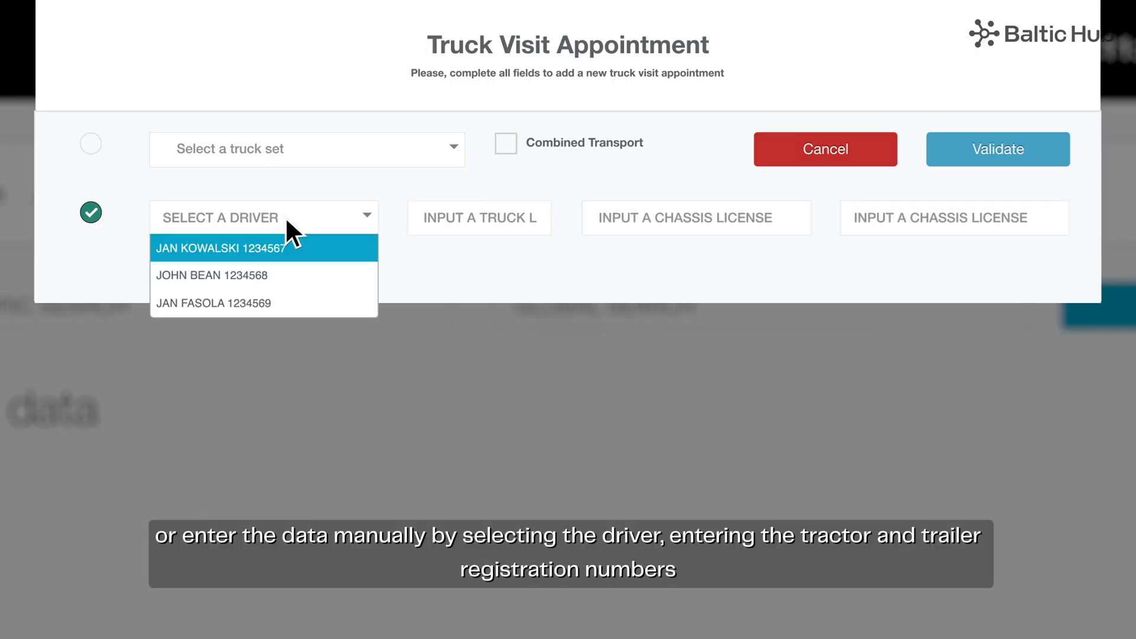
{"action": "left_click", "coordinate": [320, 246]}
{"action": "left_click", "coordinate": [492, 217]}
{"action": "type", "text": "GDBHCT1"}
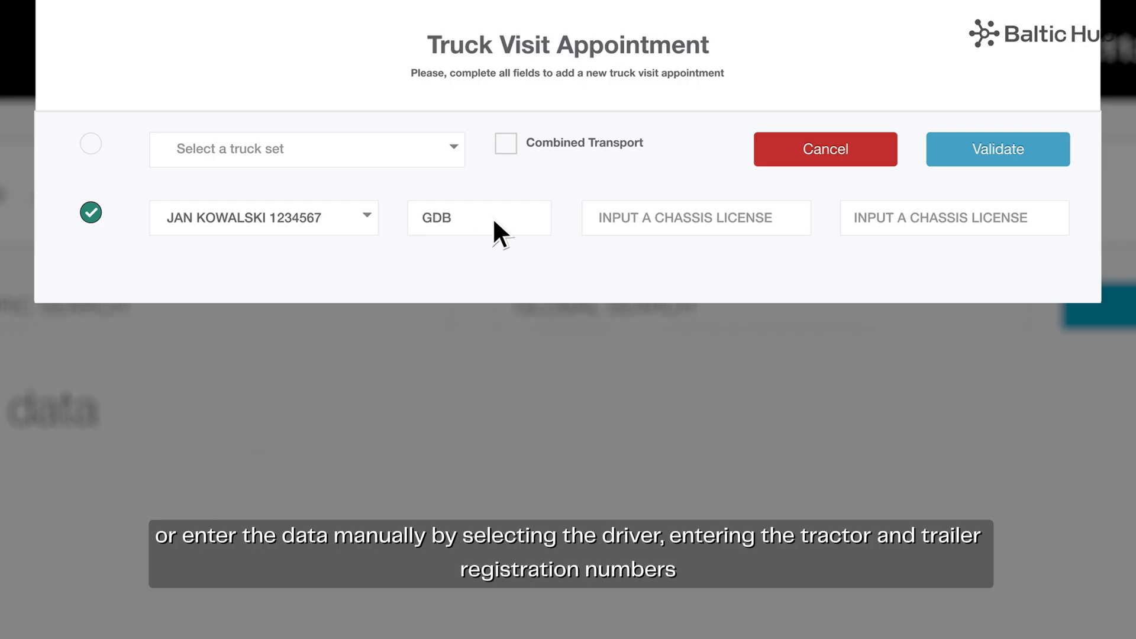
{"action": "left_click", "coordinate": [682, 223]}
{"action": "type", "text": "GDBHCT7"}
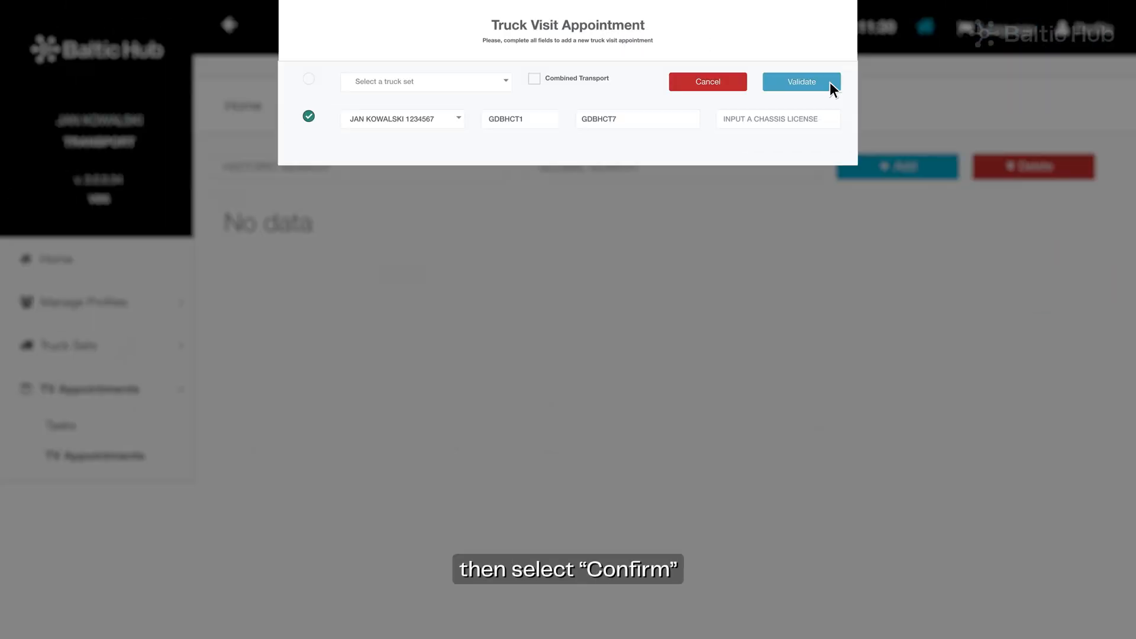
{"action": "left_click", "coordinate": [1045, 158]}
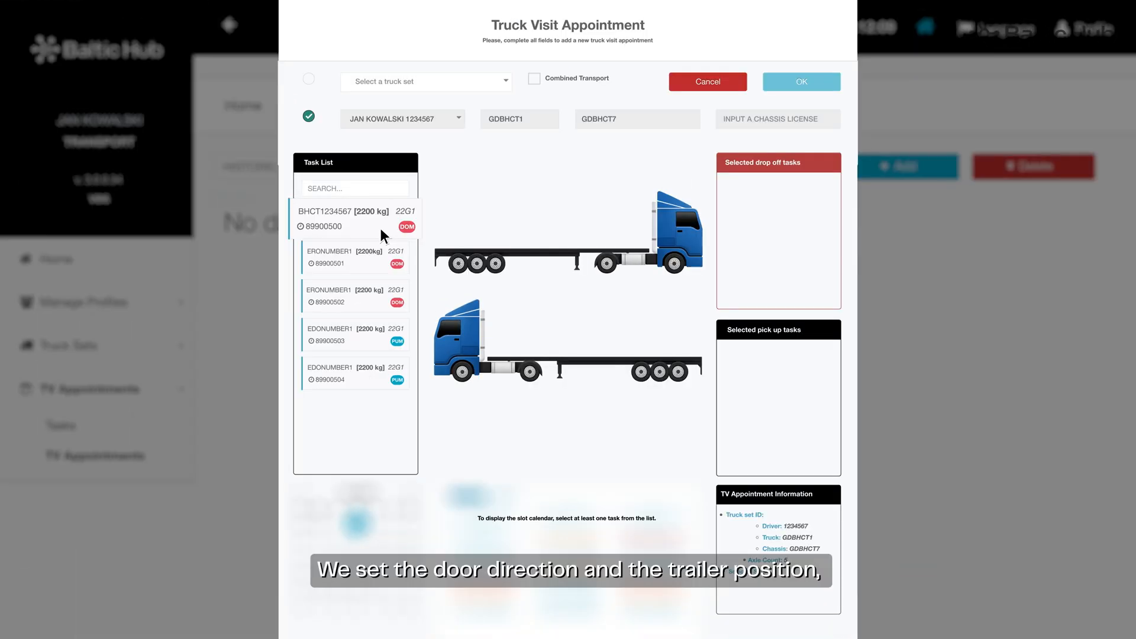
Assign the BHCT1234567 drop-off task to the truck with container position Front and door direction Backwards, and save
{"action": "left_click", "coordinate": [213, 159]}
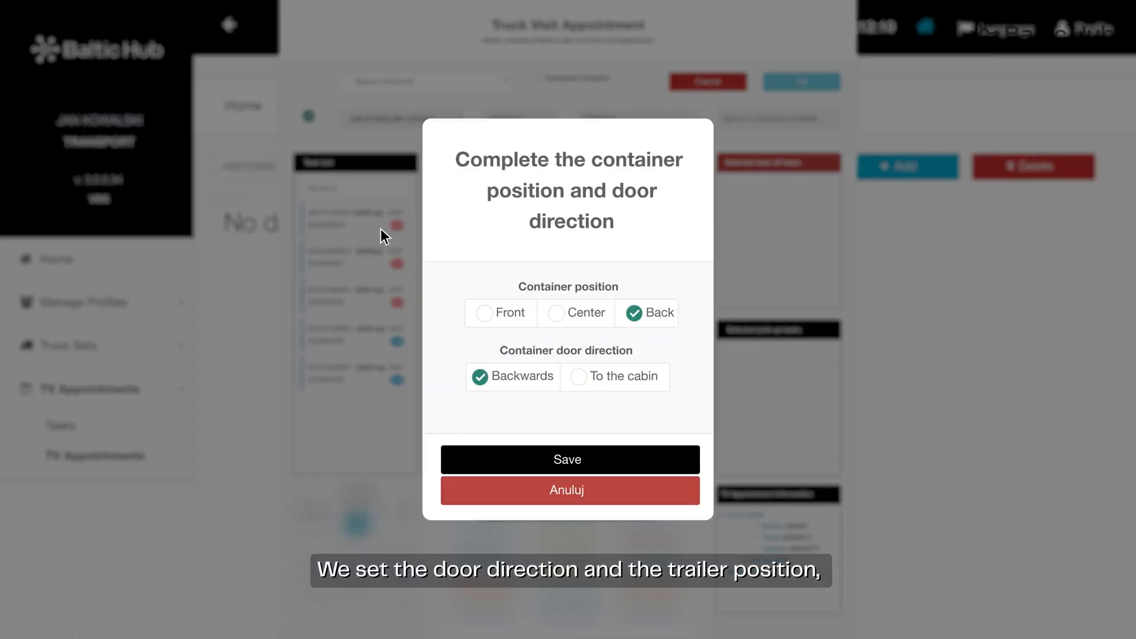
{"action": "left_click", "coordinate": [485, 314]}
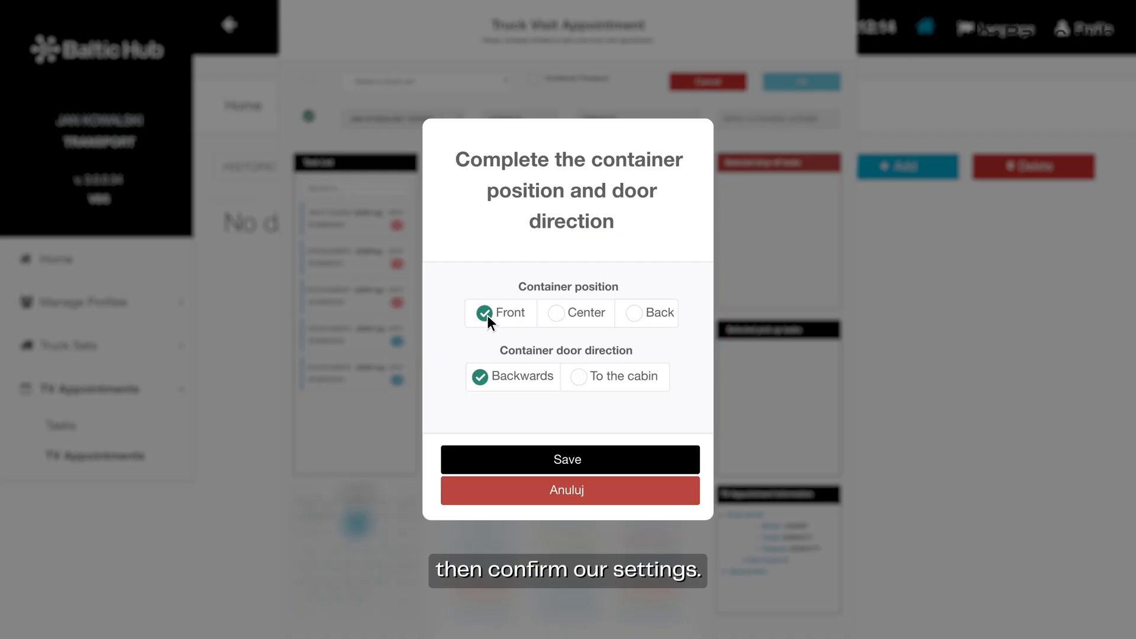
{"action": "left_click", "coordinate": [607, 459]}
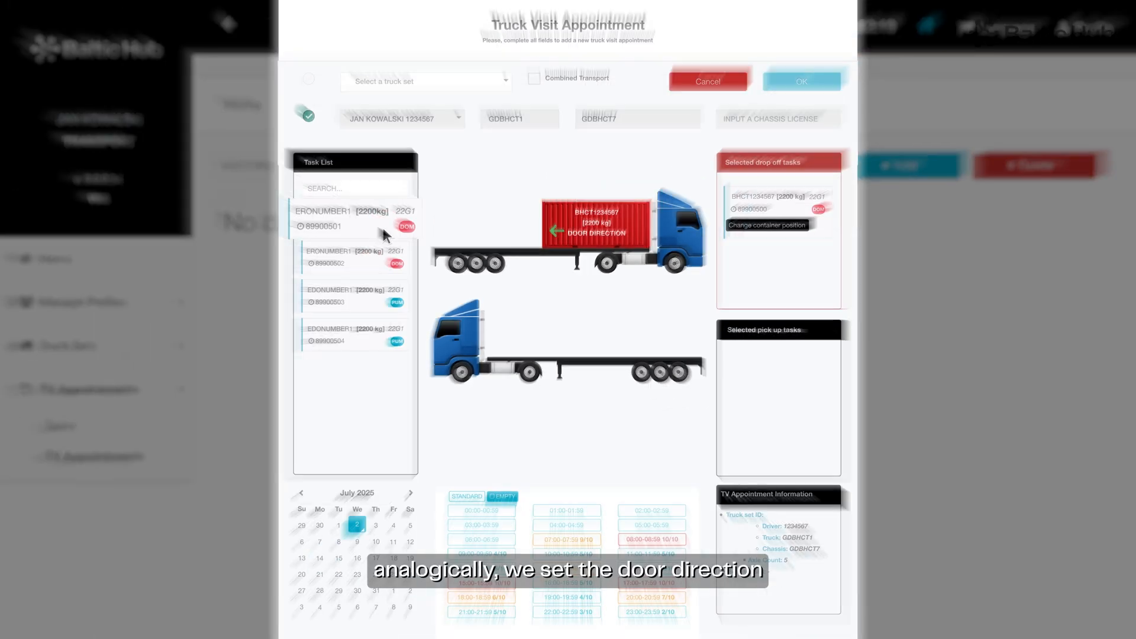
Assign the first ERONUMBER1 drop-off task to the truck with container position Back and door direction Backwards, and save
{"action": "left_click", "coordinate": [216, 156]}
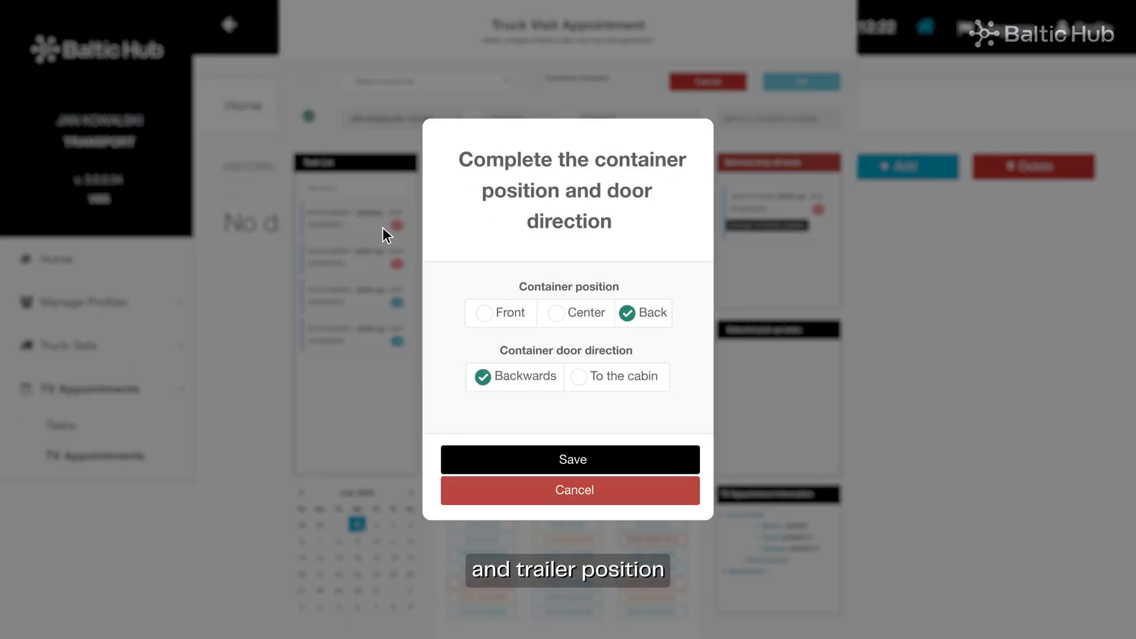
{"action": "left_click", "coordinate": [610, 460]}
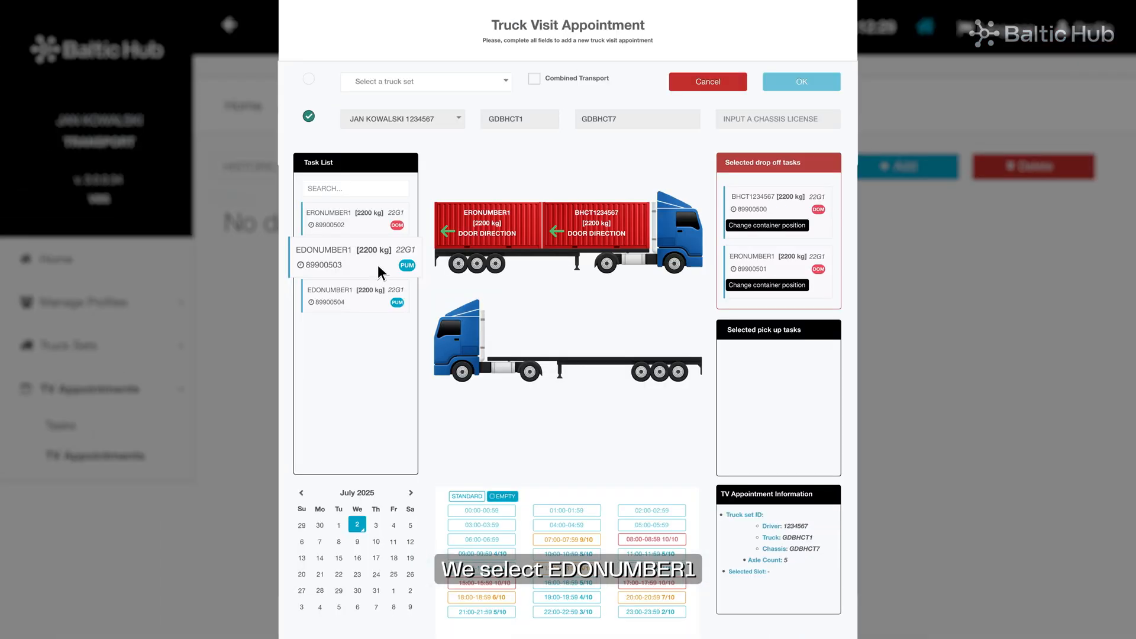
Assign both EDONUMBER1 pick-up tasks to the truck, the first at Front and the second at Back, with doors facing Backwards
{"action": "left_click", "coordinate": [206, 226]}
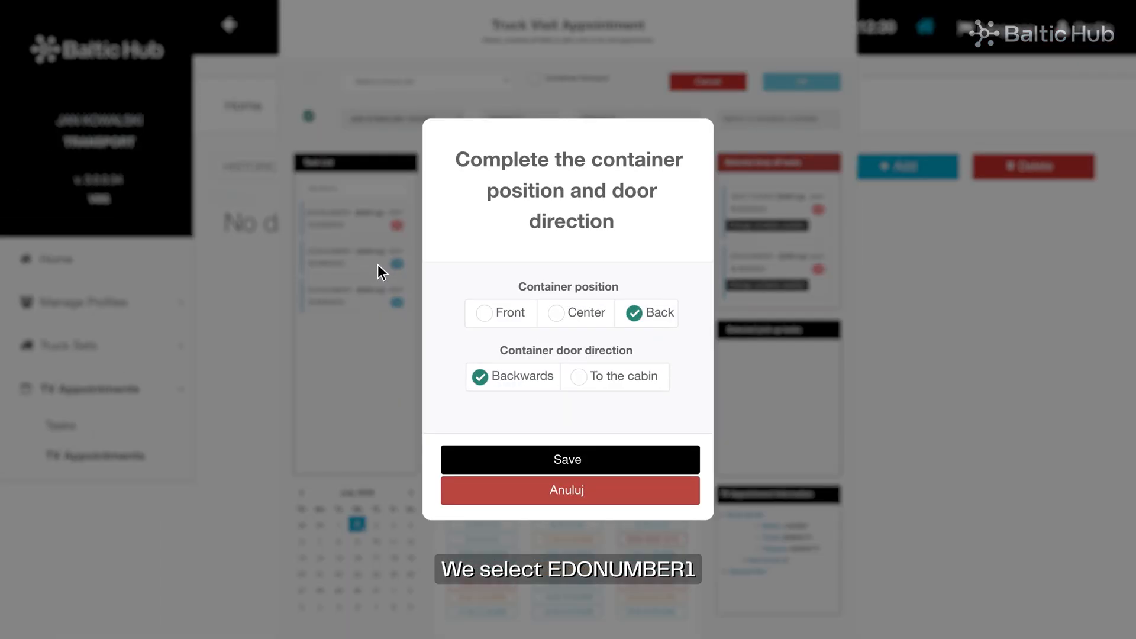
{"action": "left_click", "coordinate": [484, 314]}
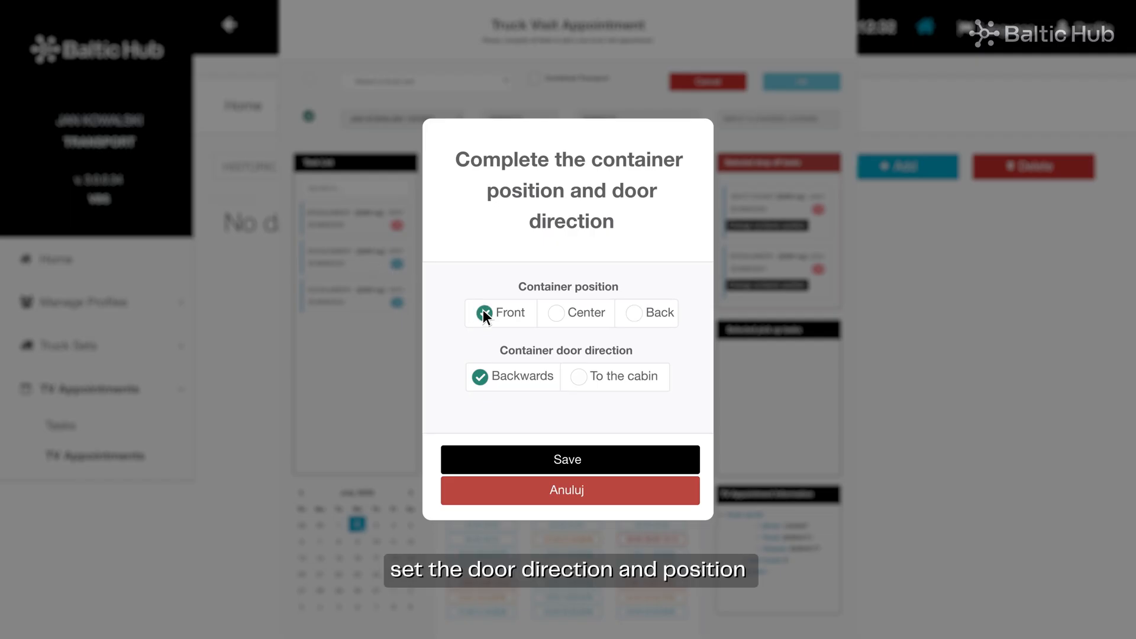
{"action": "left_click", "coordinate": [603, 459]}
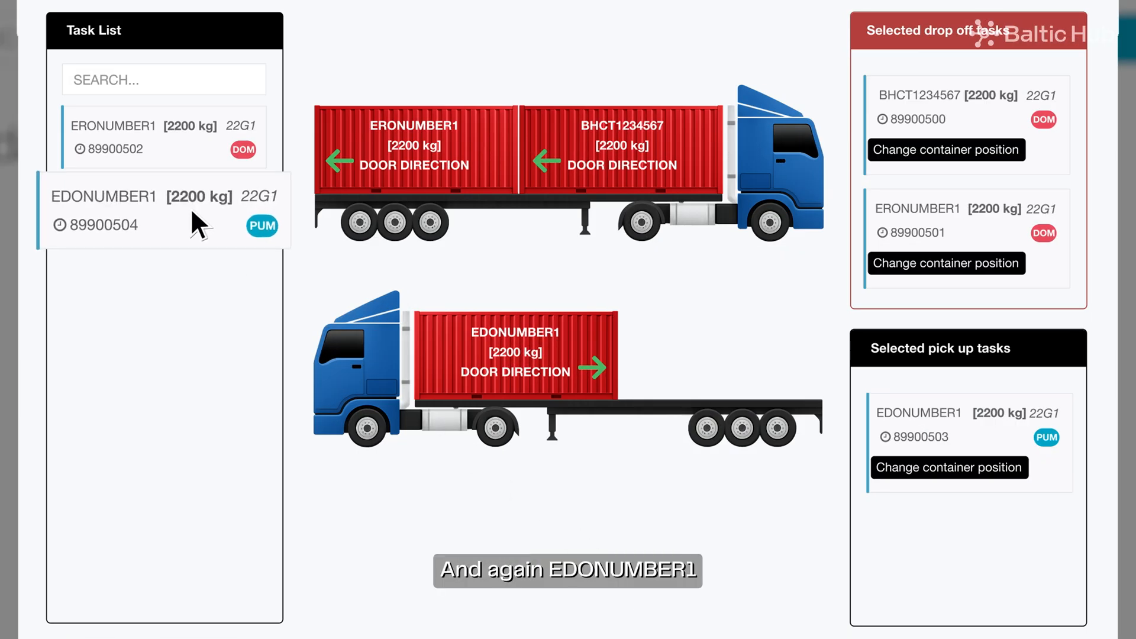
{"action": "left_click", "coordinate": [198, 225]}
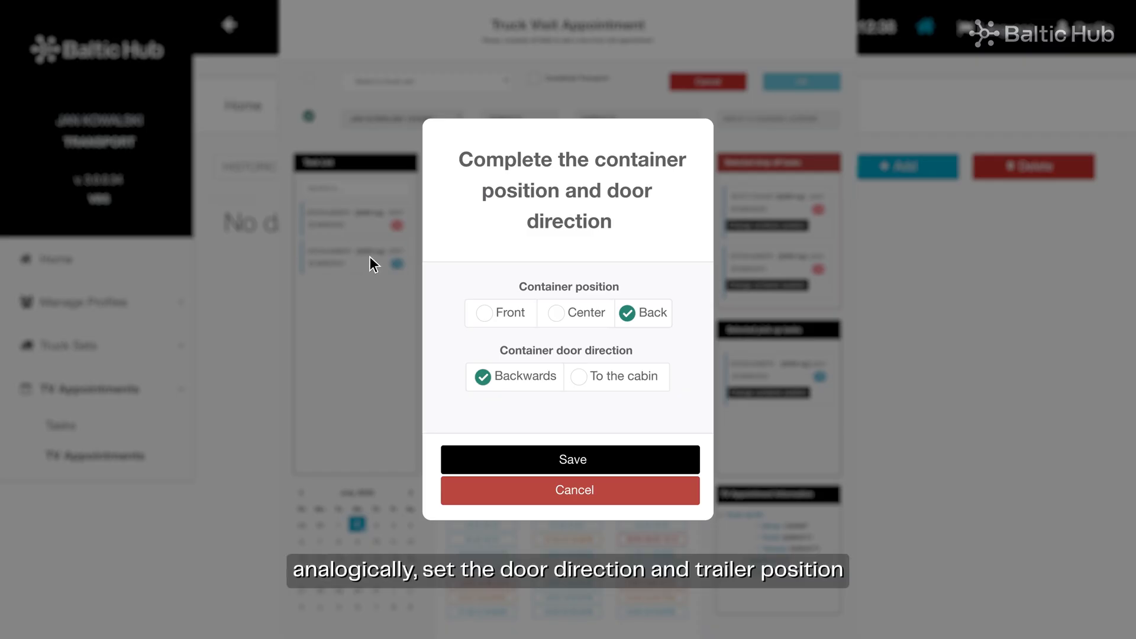
{"action": "left_click", "coordinate": [613, 460]}
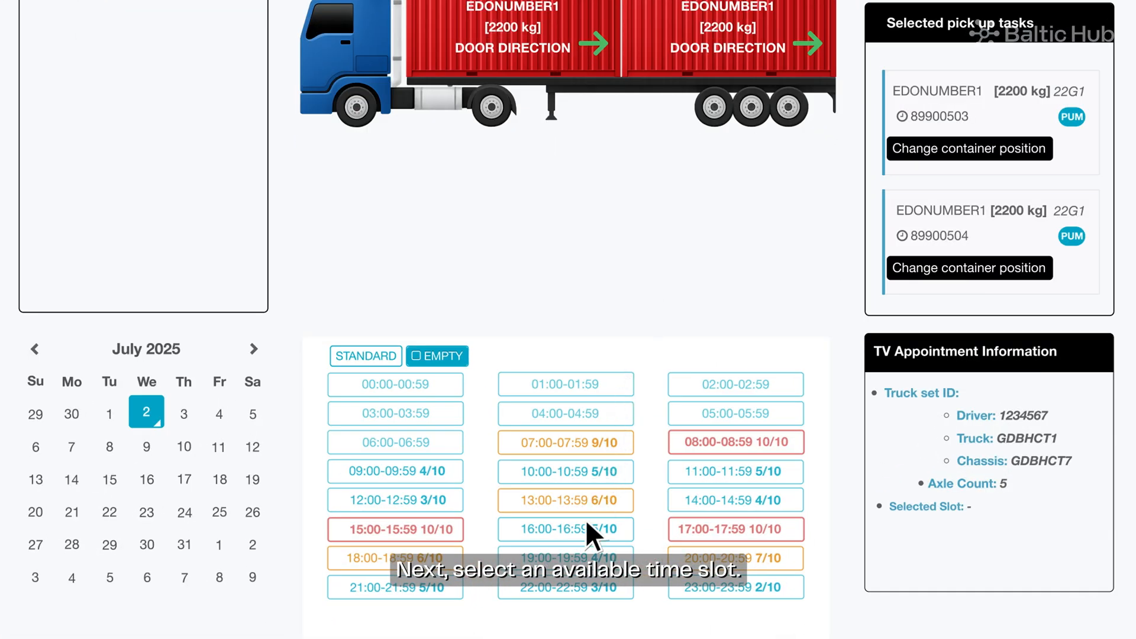
Select the 16:00-16:59 time slot on 2 July 2025, then submit and confirm the truck visit appointment
{"action": "left_click", "coordinate": [585, 520]}
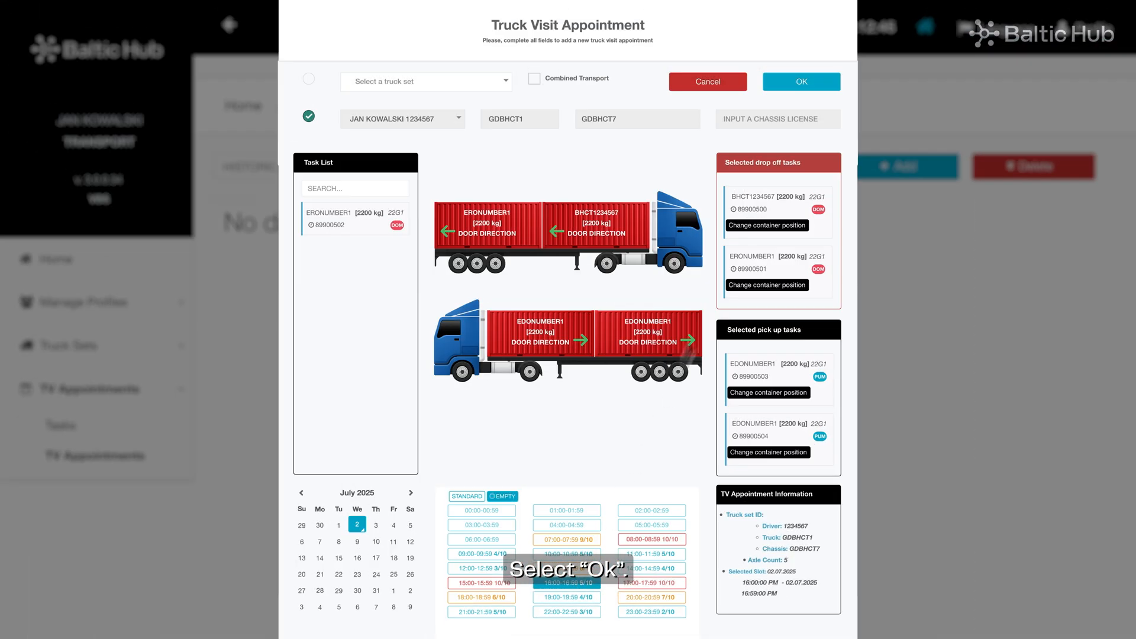
{"action": "left_click", "coordinate": [809, 83]}
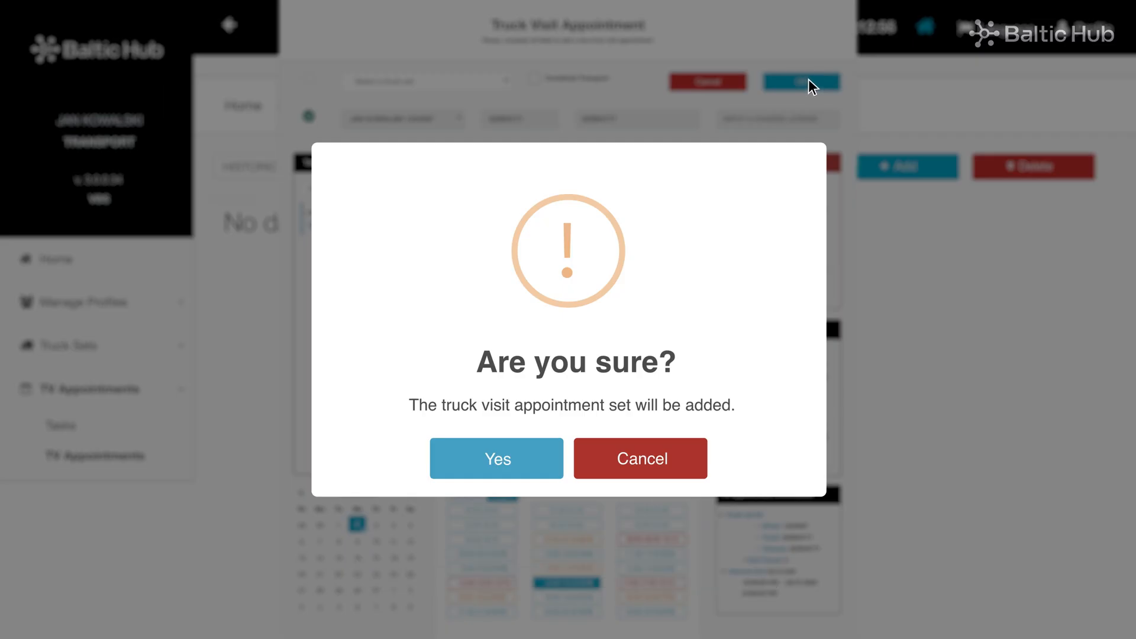
{"action": "left_click", "coordinate": [526, 464]}
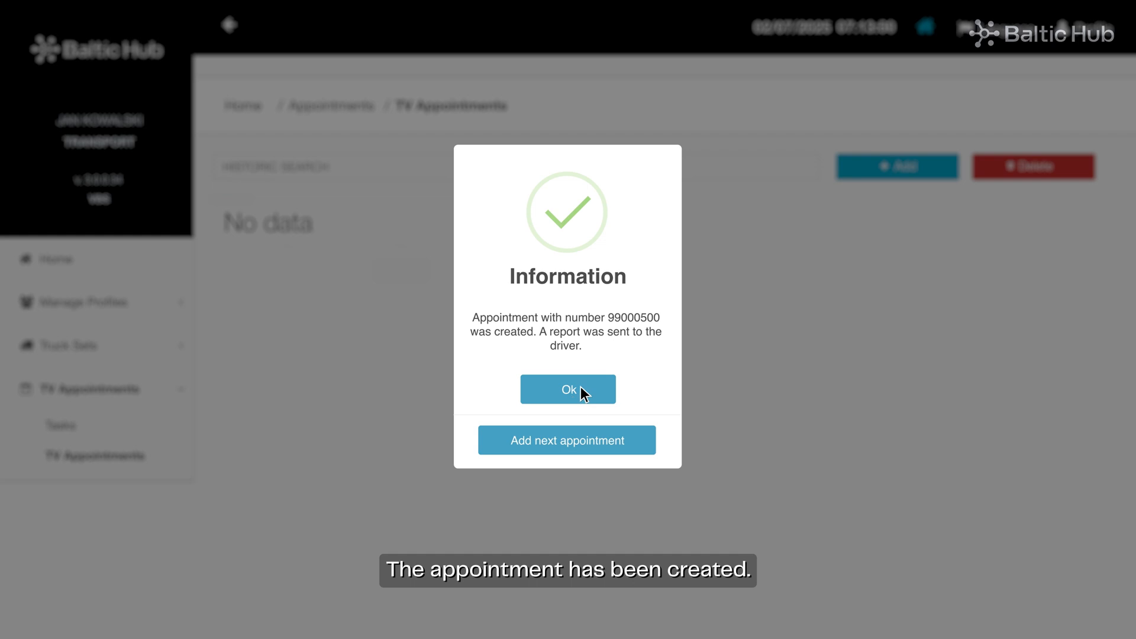
{"action": "left_click", "coordinate": [568, 390]}
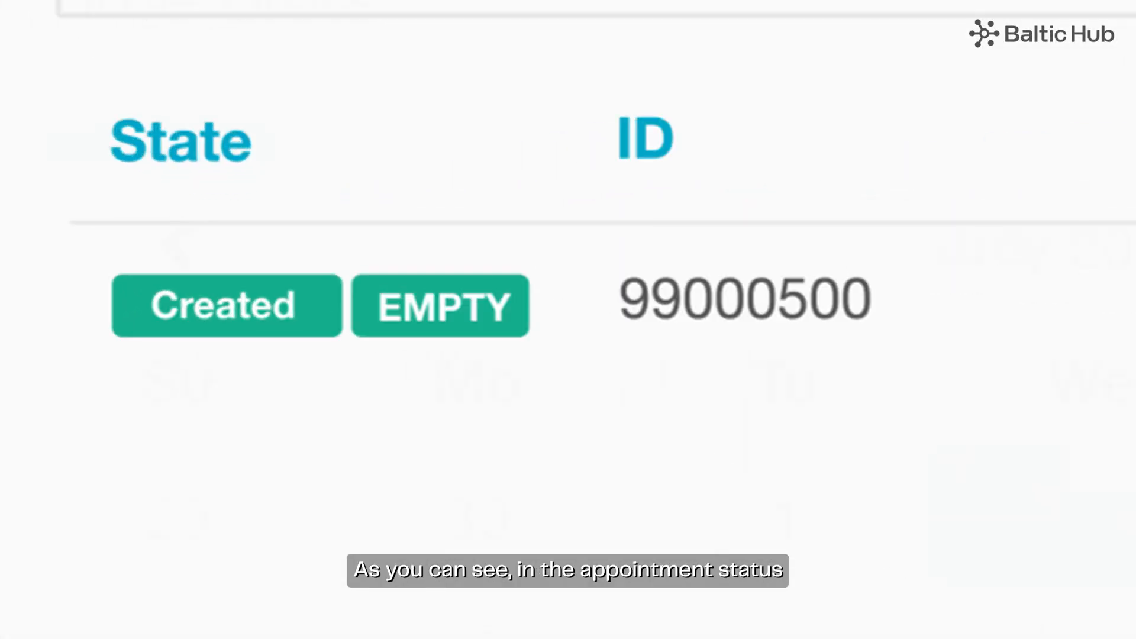